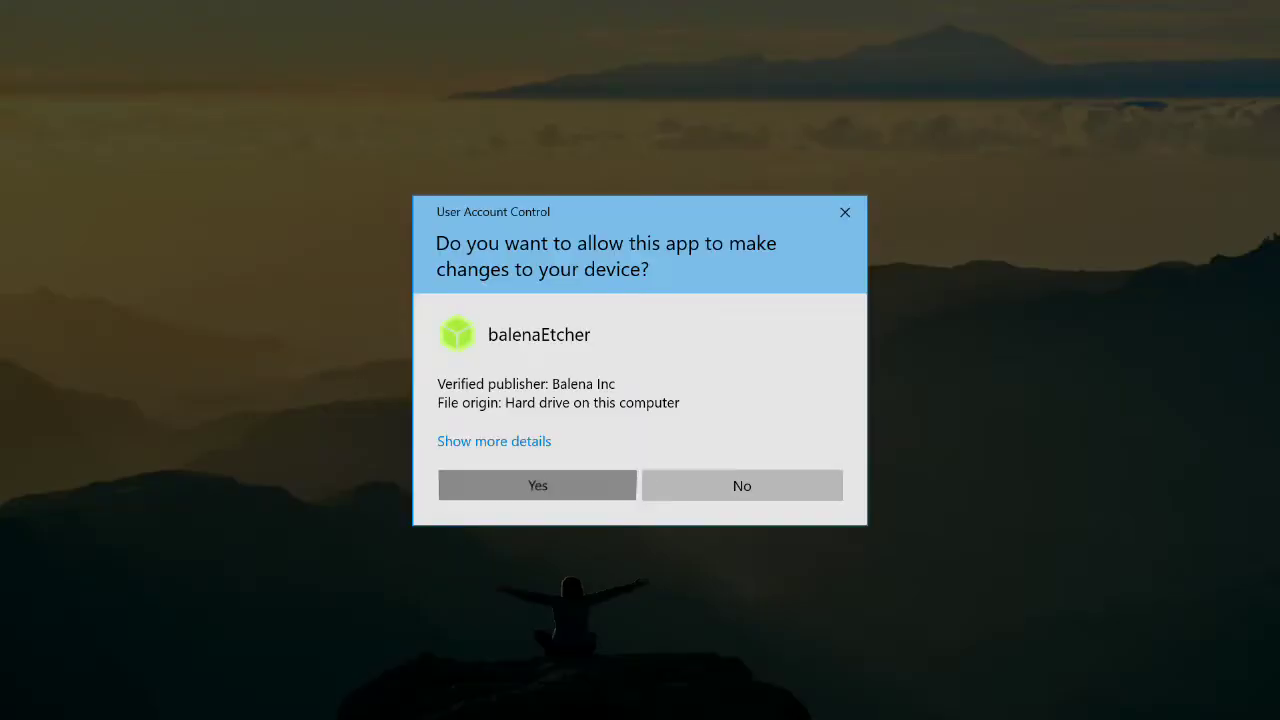
Allow balenaEtcher to make changes and flash the Desktop disk image "Checkra1n 0.10.0-AMD By [Just a Tech ]_2" onto the SanDisk USB drive
left_click(547, 474)
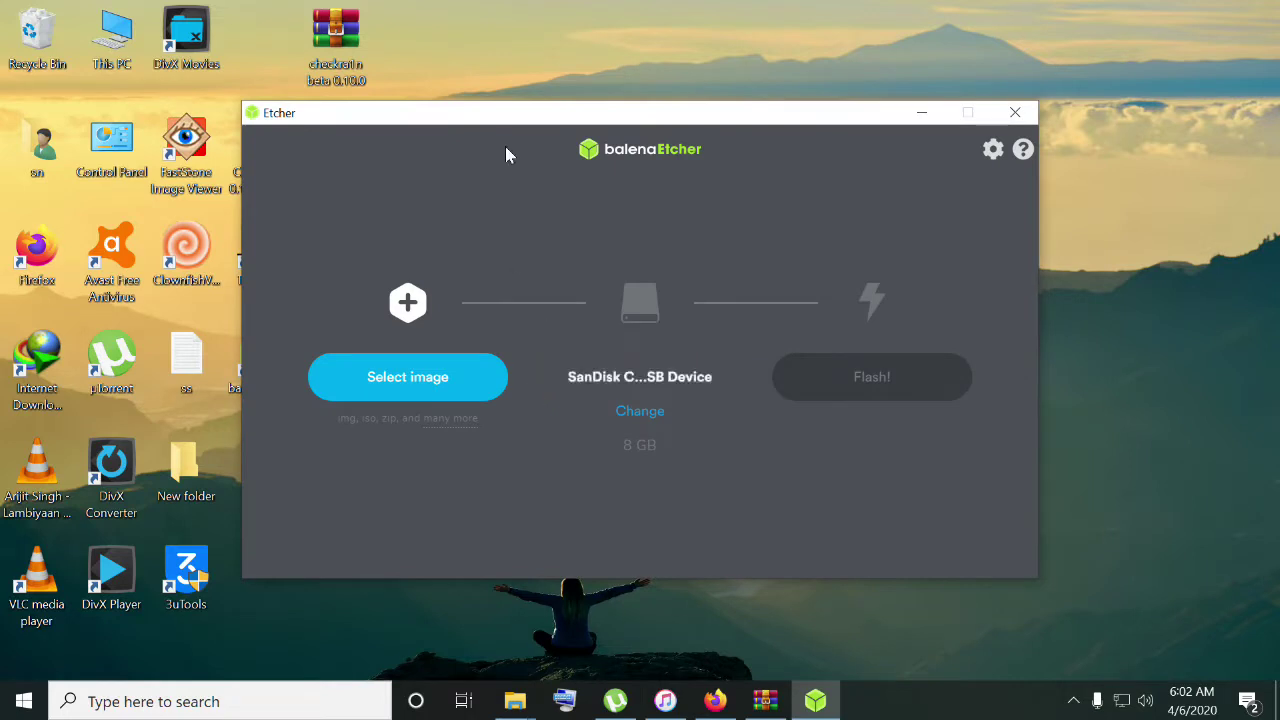
left_click_drag(517, 126, 622, 92)
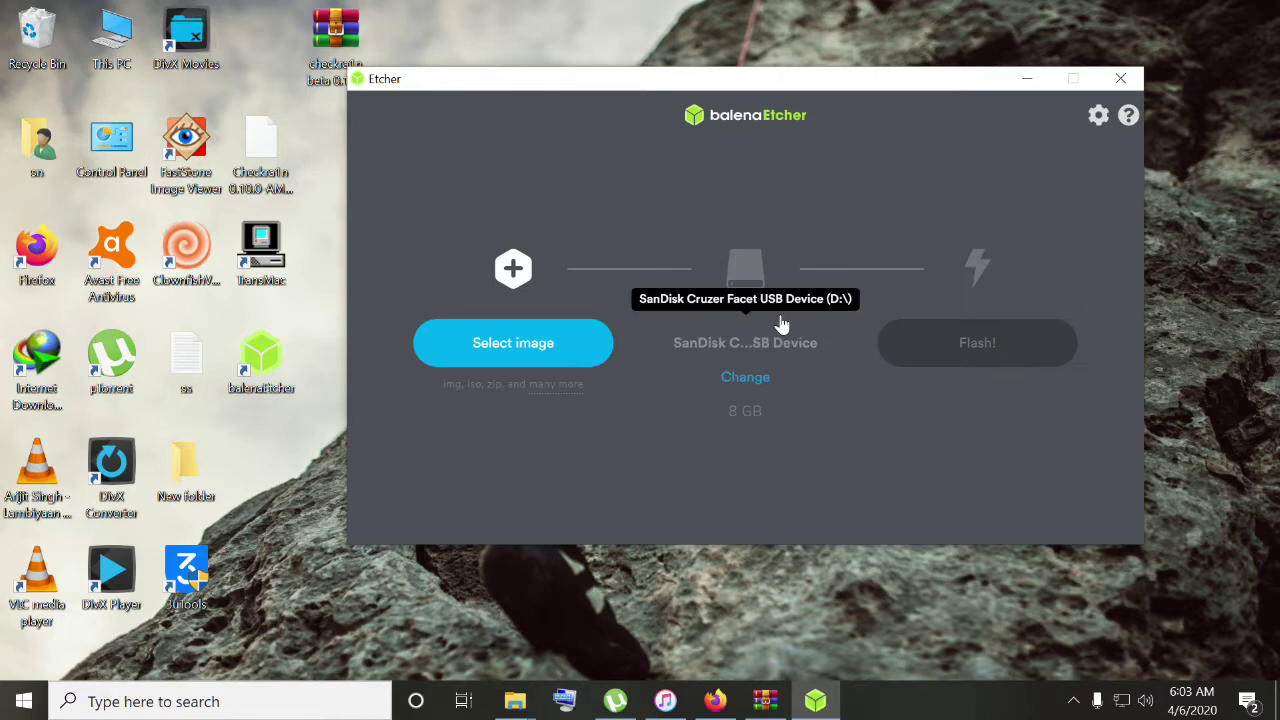
left_click(537, 360)
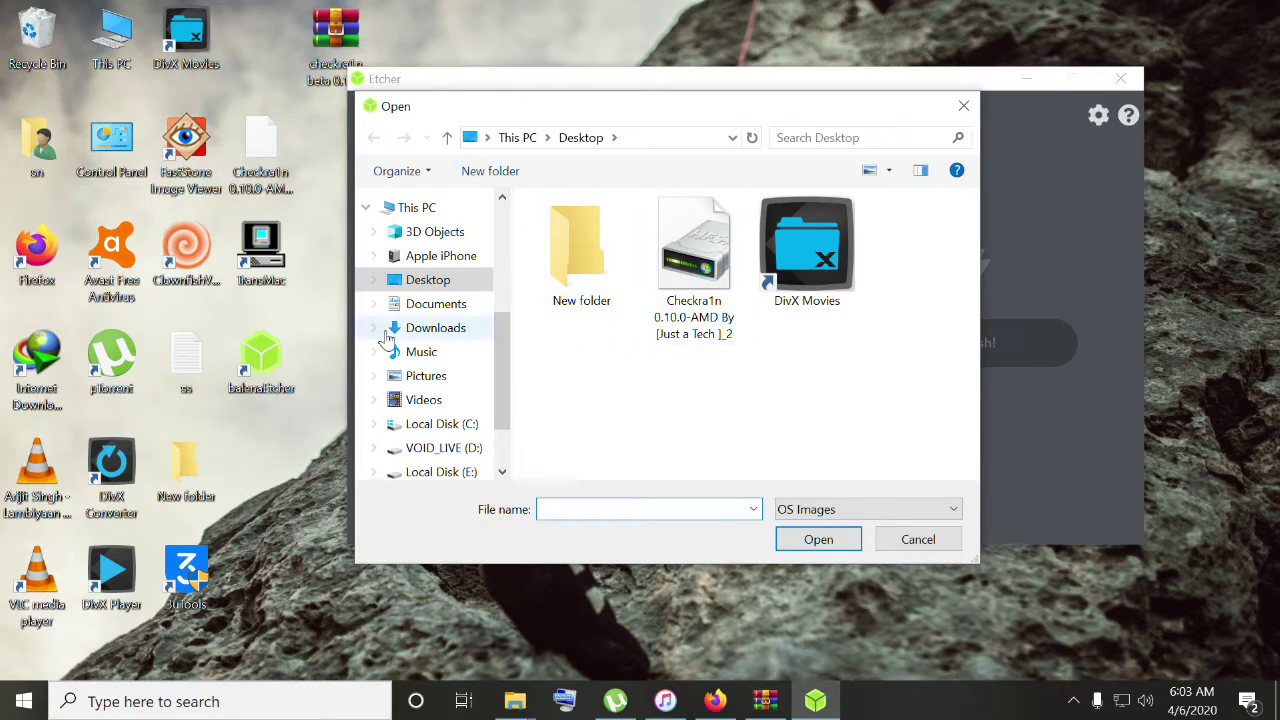
left_click(410, 279)
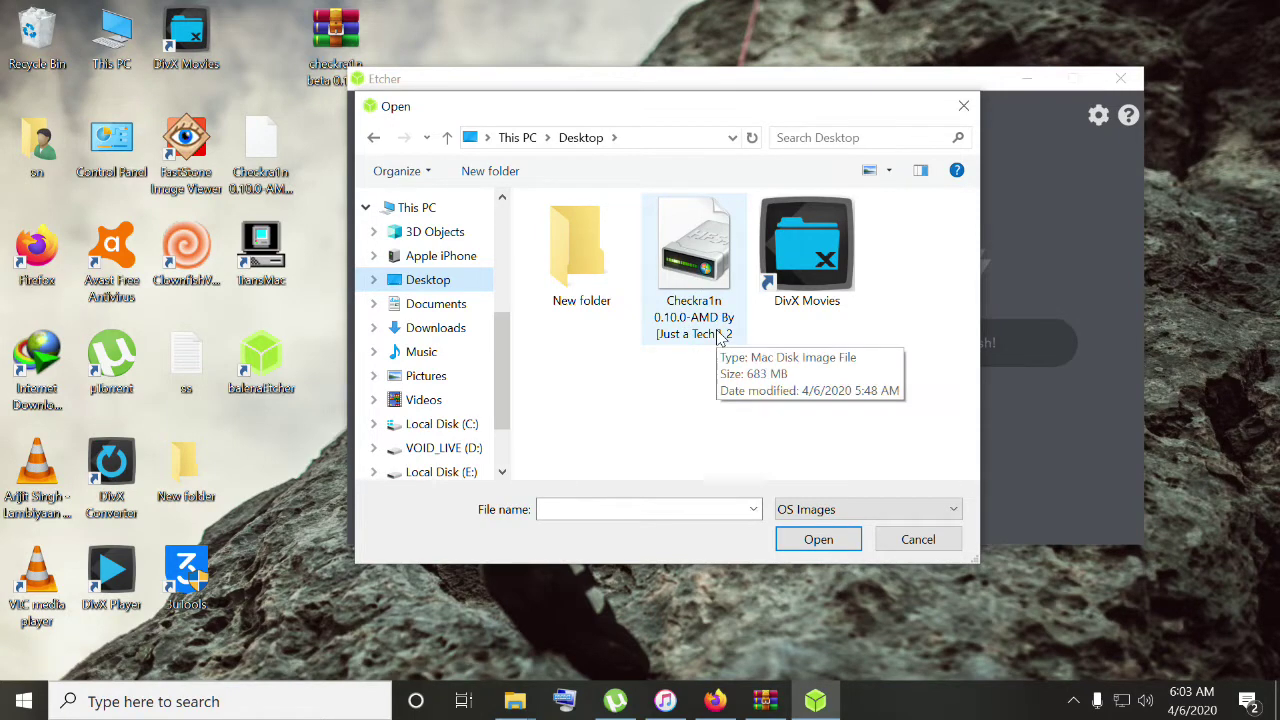
double_click(691, 283)
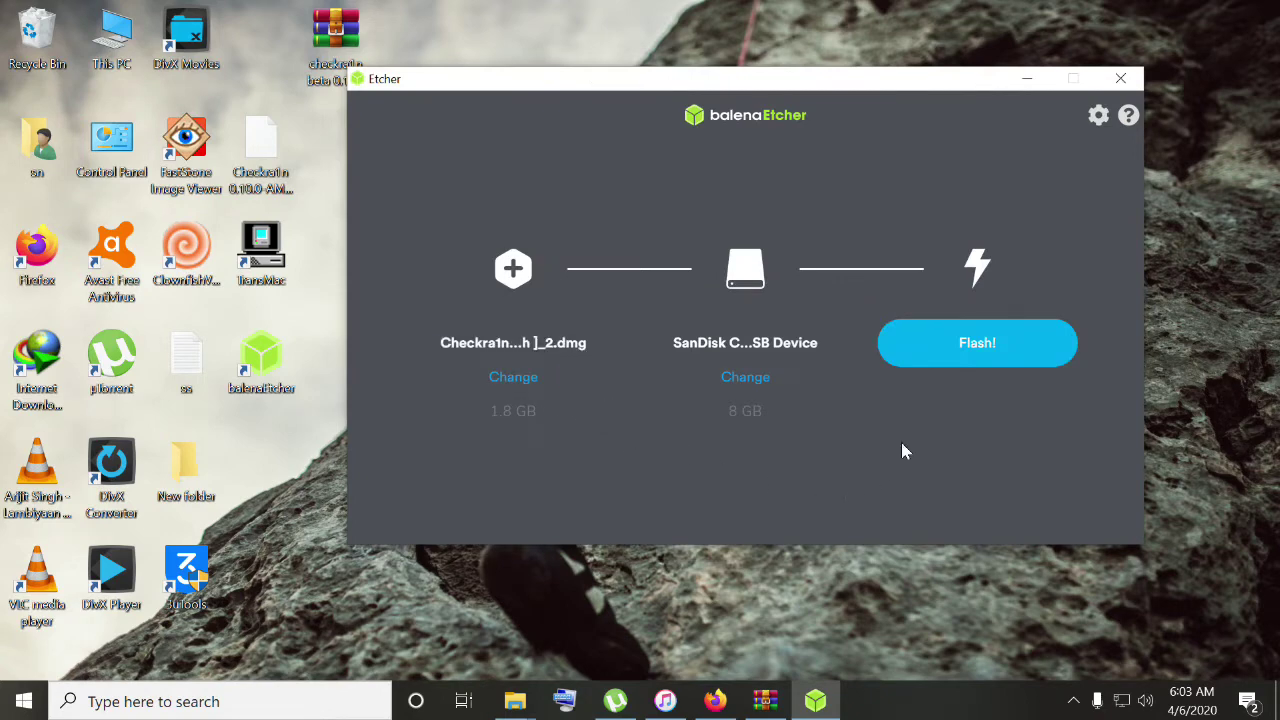
left_click(971, 361)
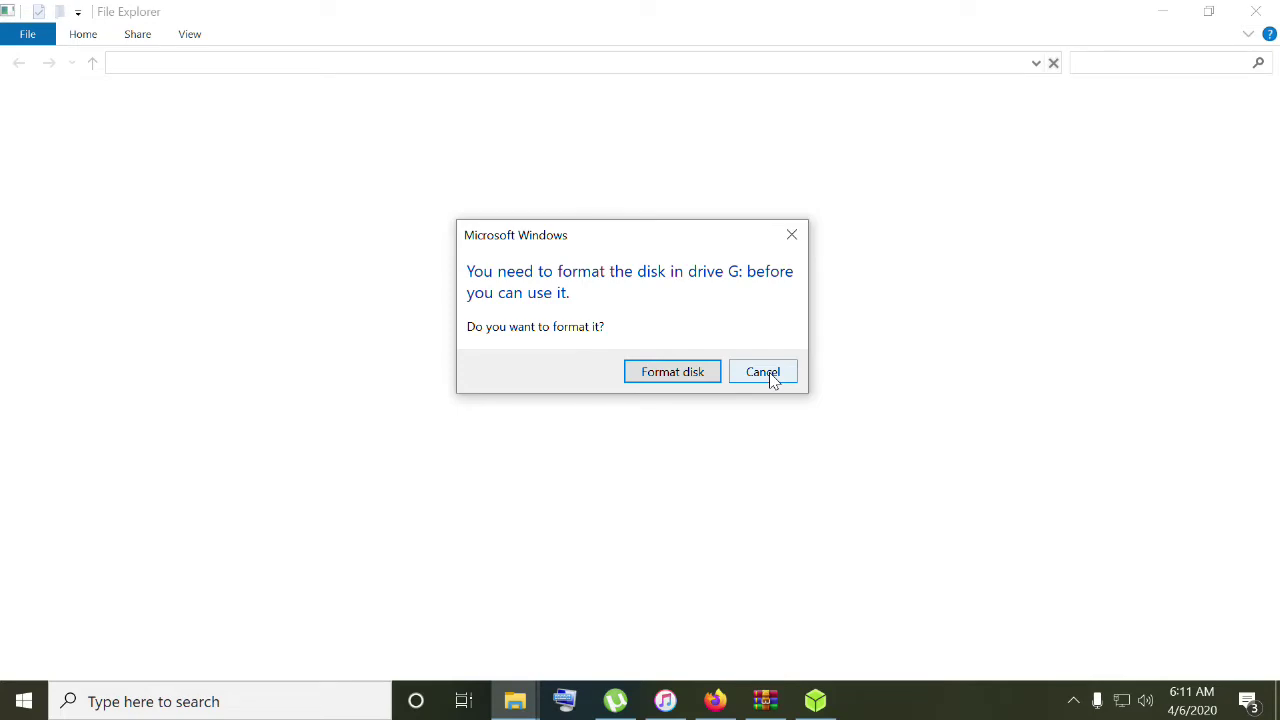
Decline formatting the disk in drive G:, dismiss the error, and close Etcher
left_click(764, 376)
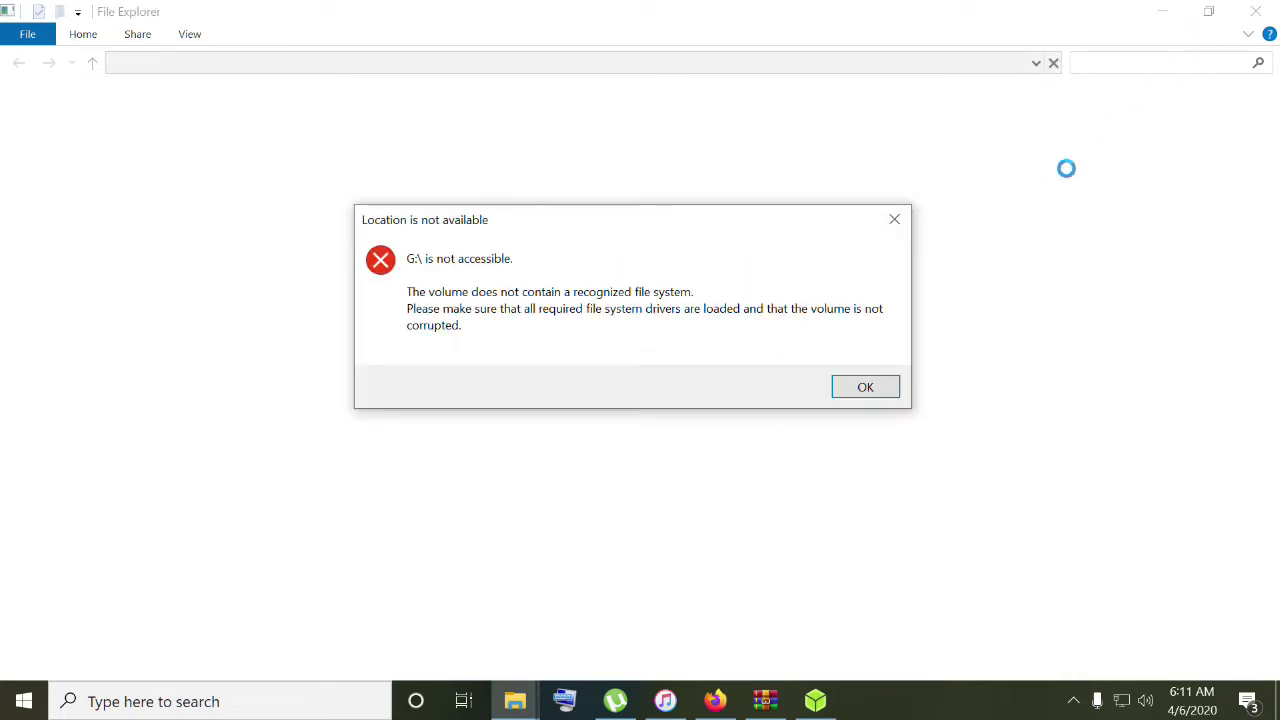
left_click(866, 386)
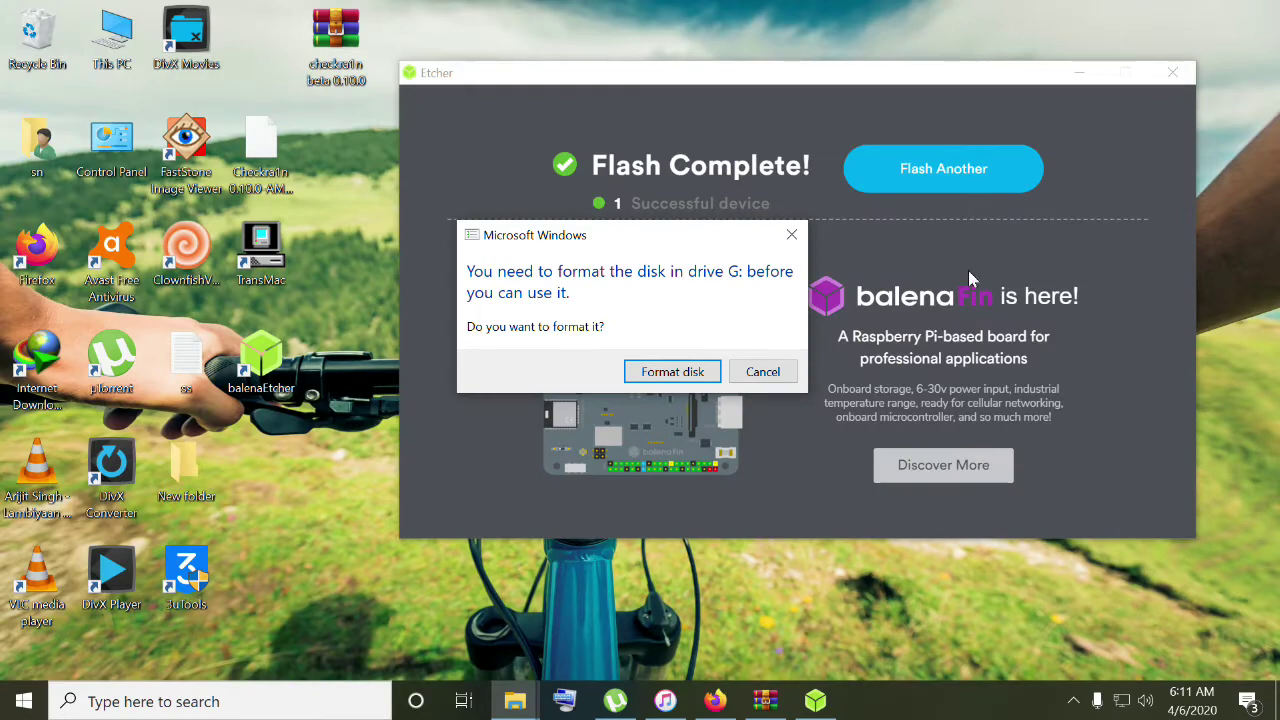
left_click(766, 382)
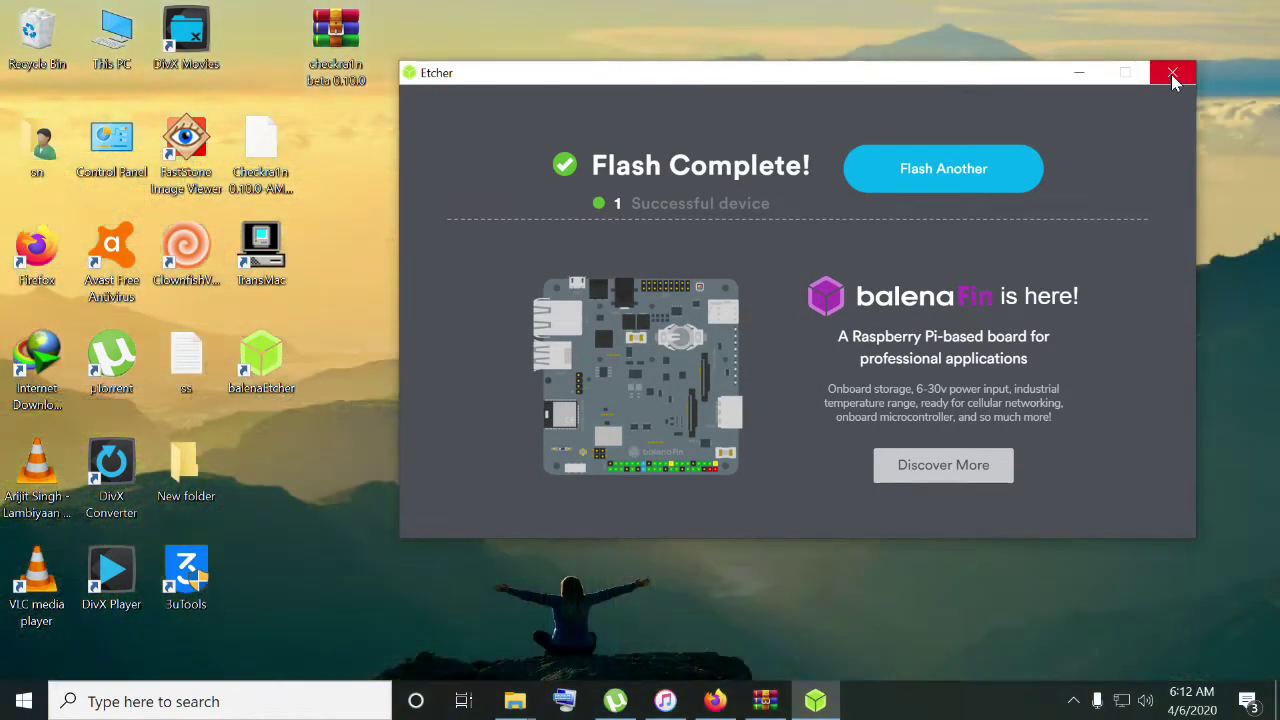
left_click(1172, 76)
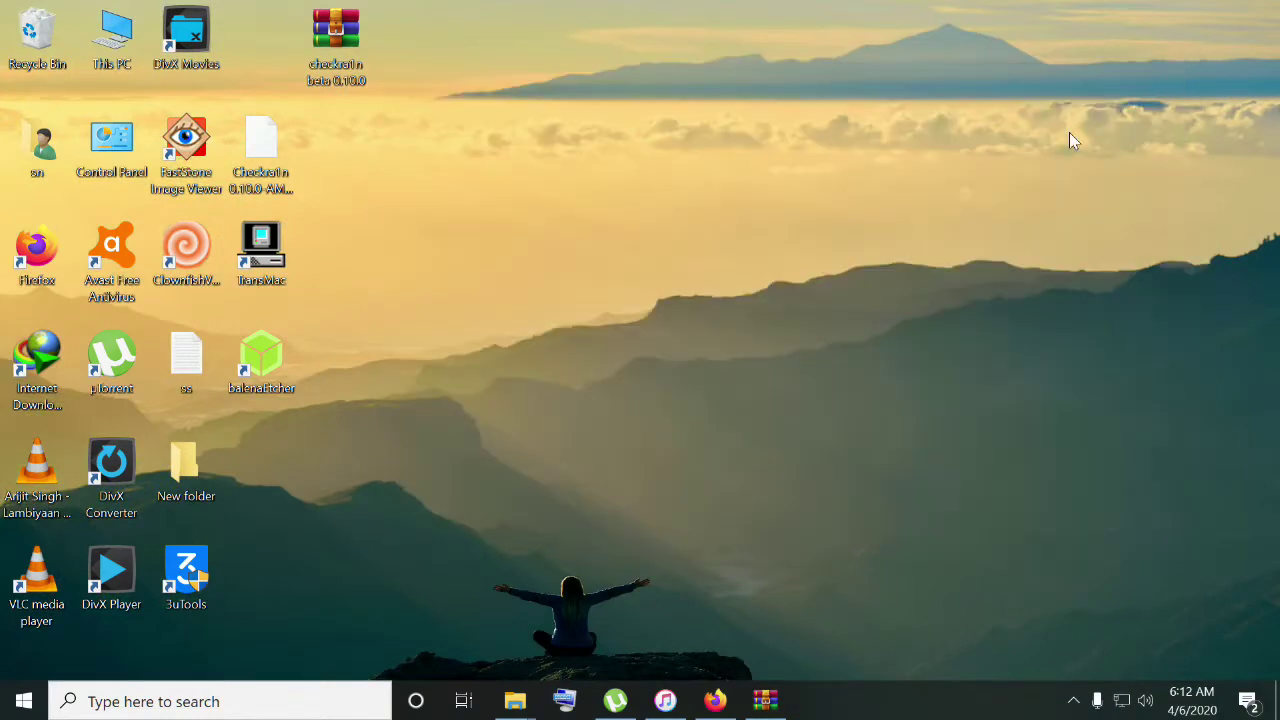
Check the drives listed in This PC, minimize that window, and restart the computer
double_click(113, 38)
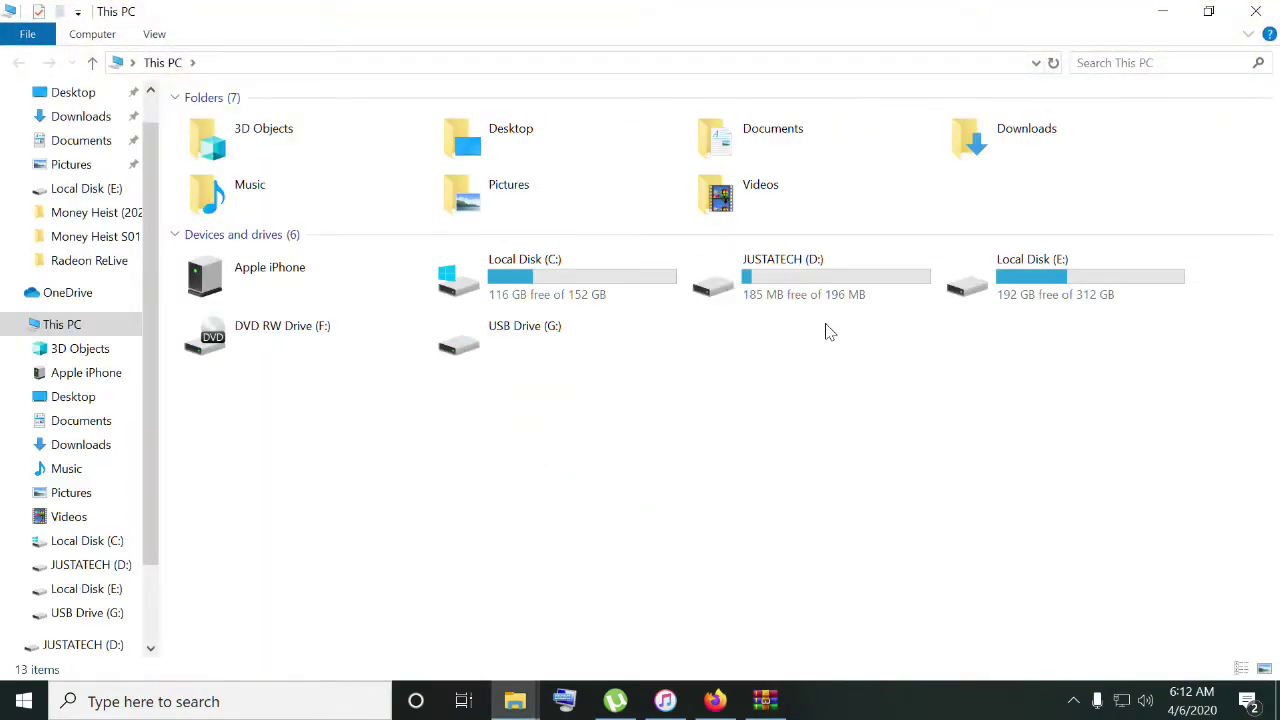
left_click(1179, 16)
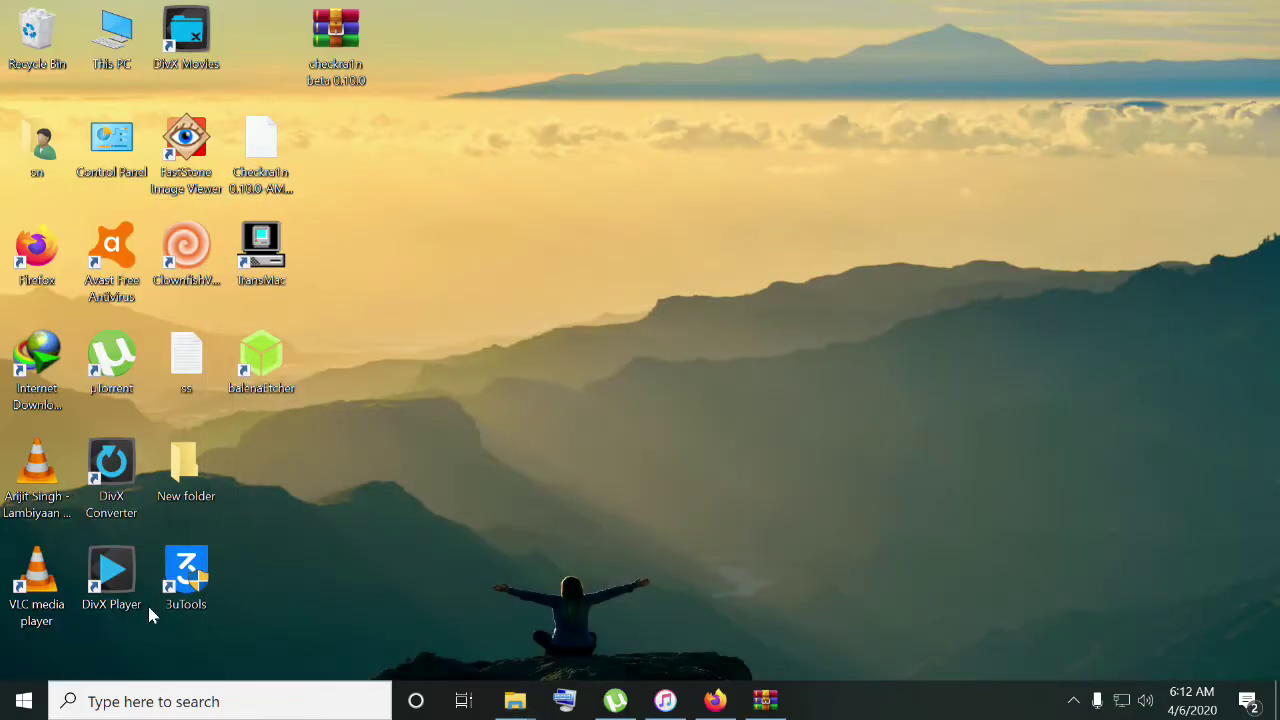
left_click(24, 702)
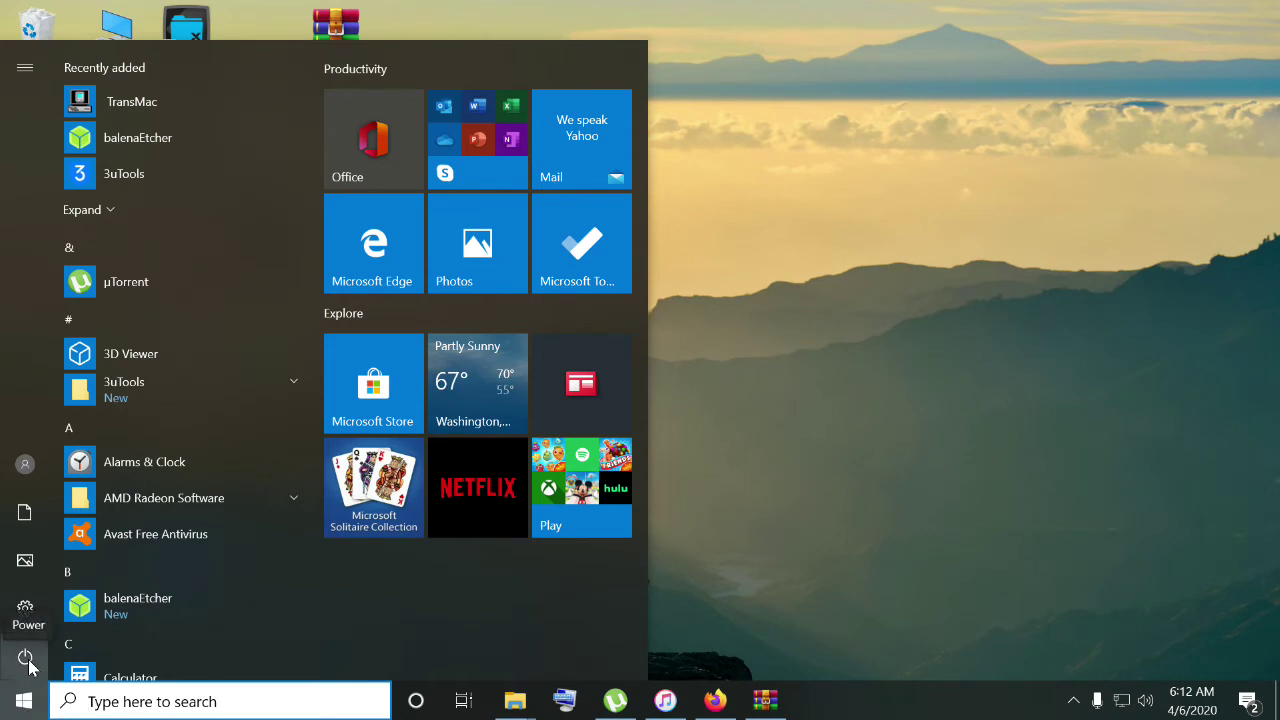
left_click(27, 660)
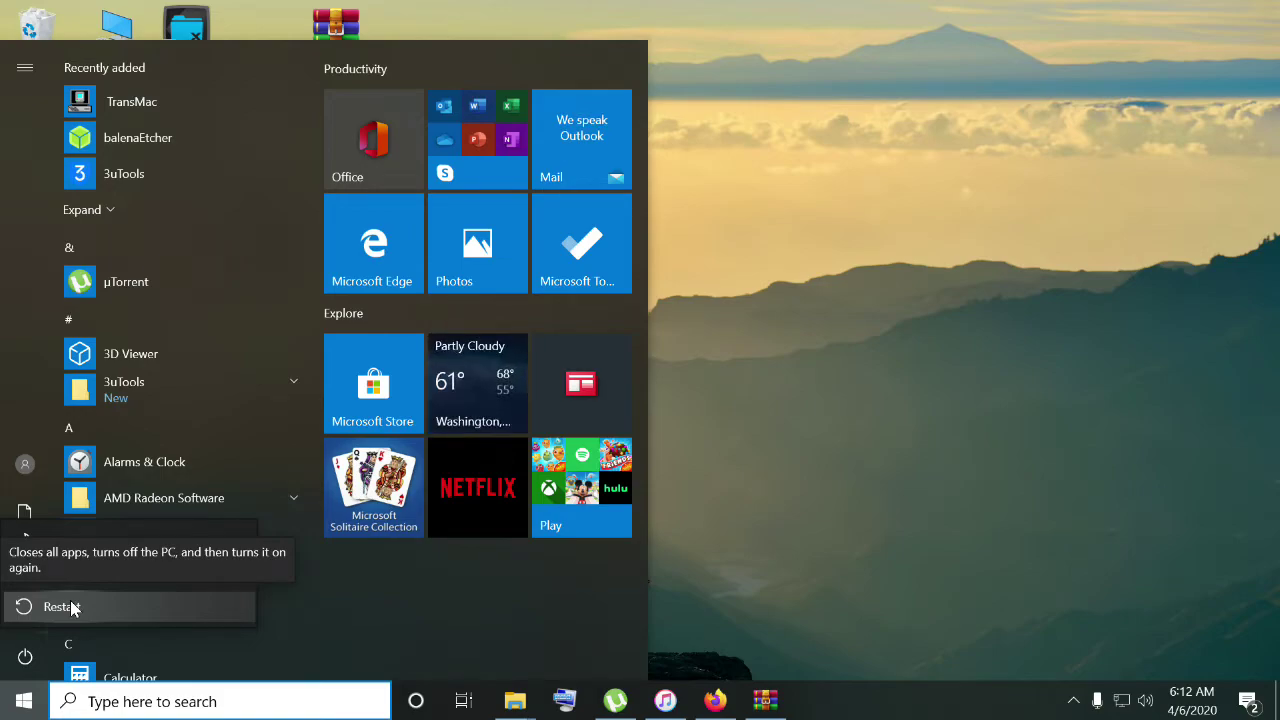
left_click(70, 606)
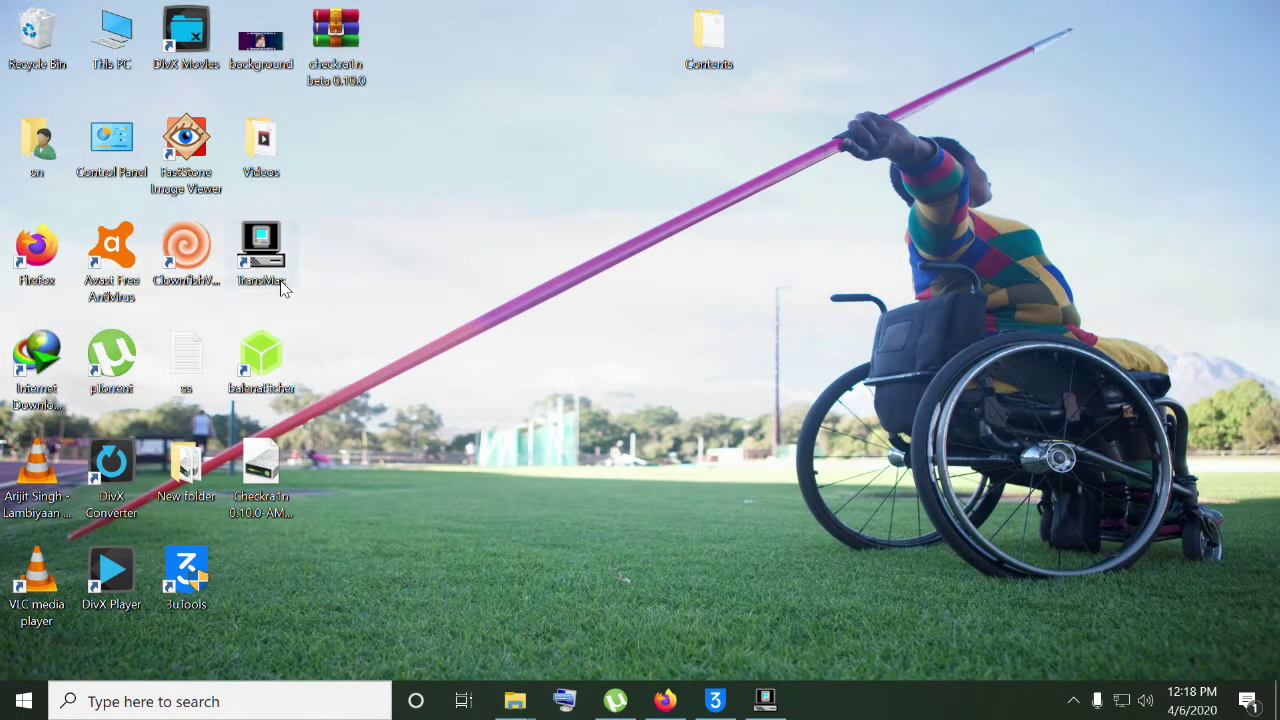
Launch TransMac, restart it with administrator privileges to access the H: USB disk, and continue the trial
double_click(280, 288)
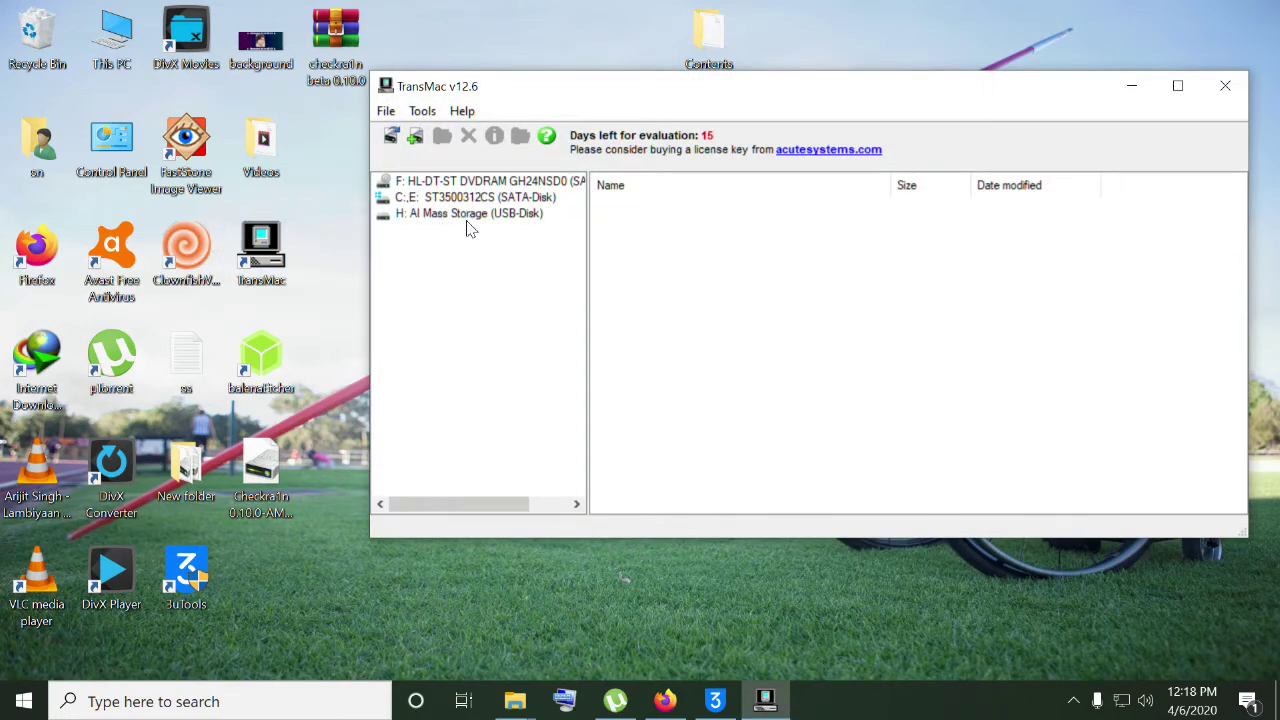
left_click(469, 216)
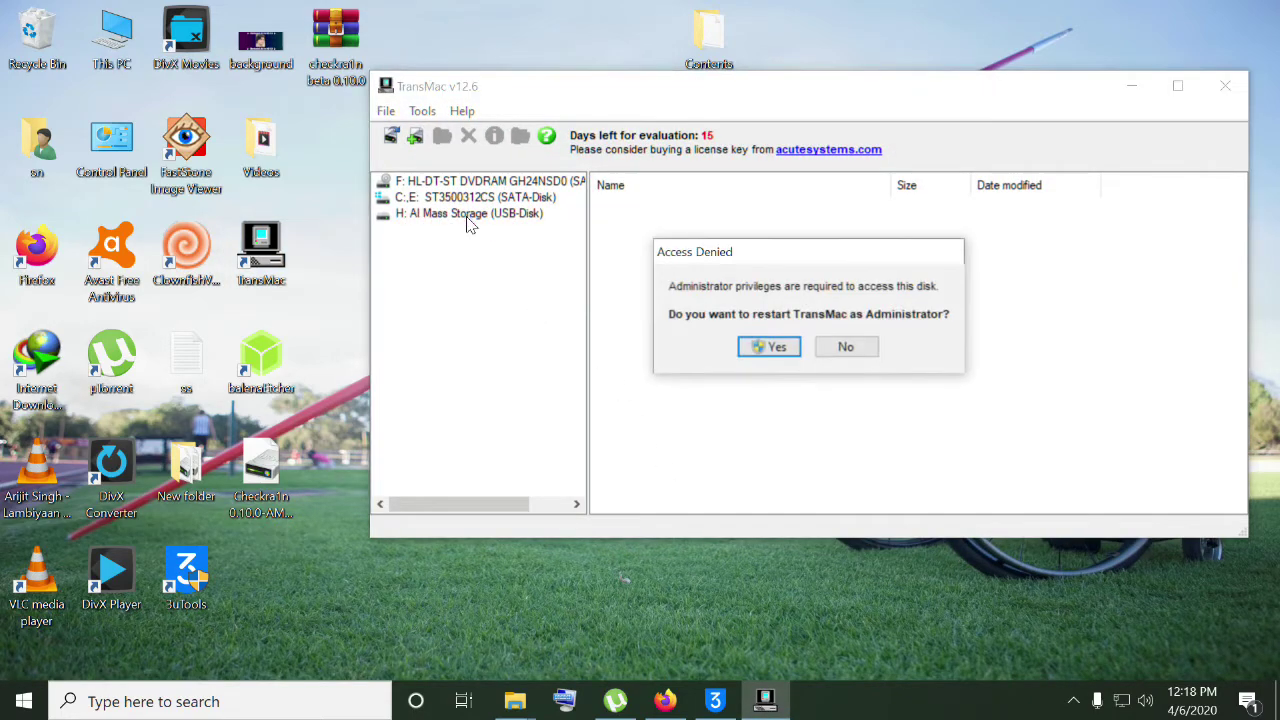
left_click(770, 347)
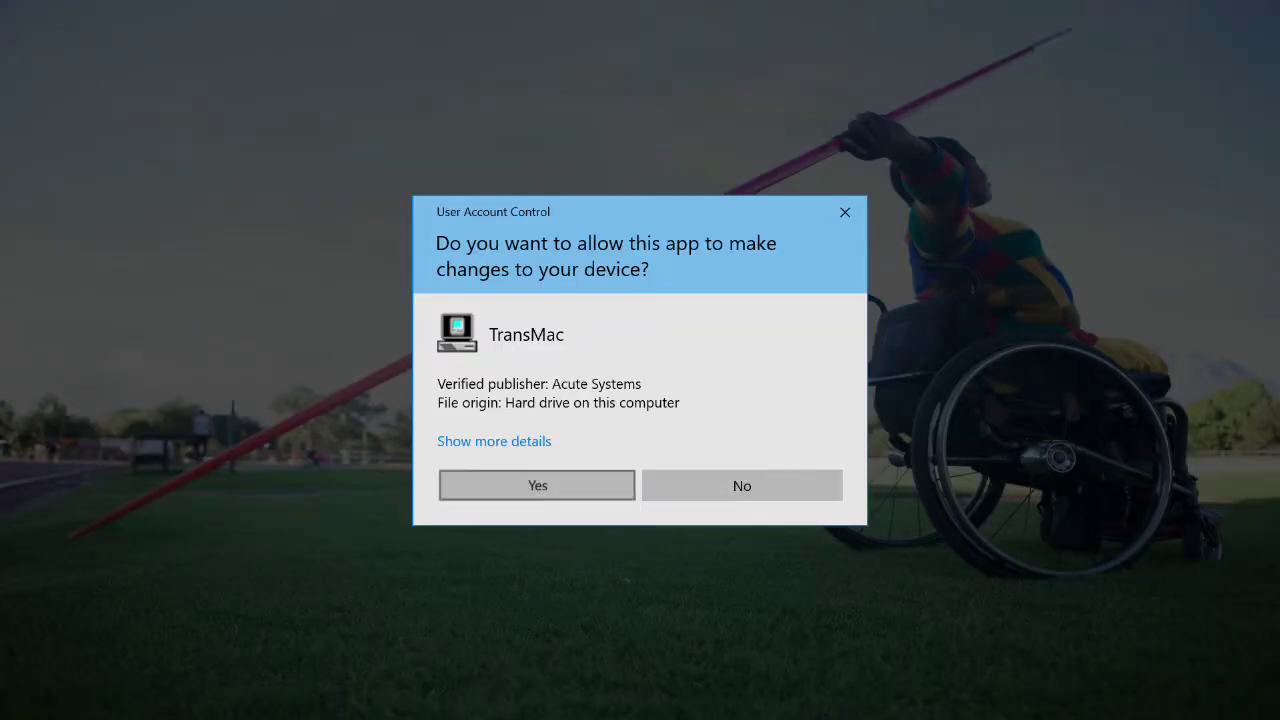
left_click(538, 485)
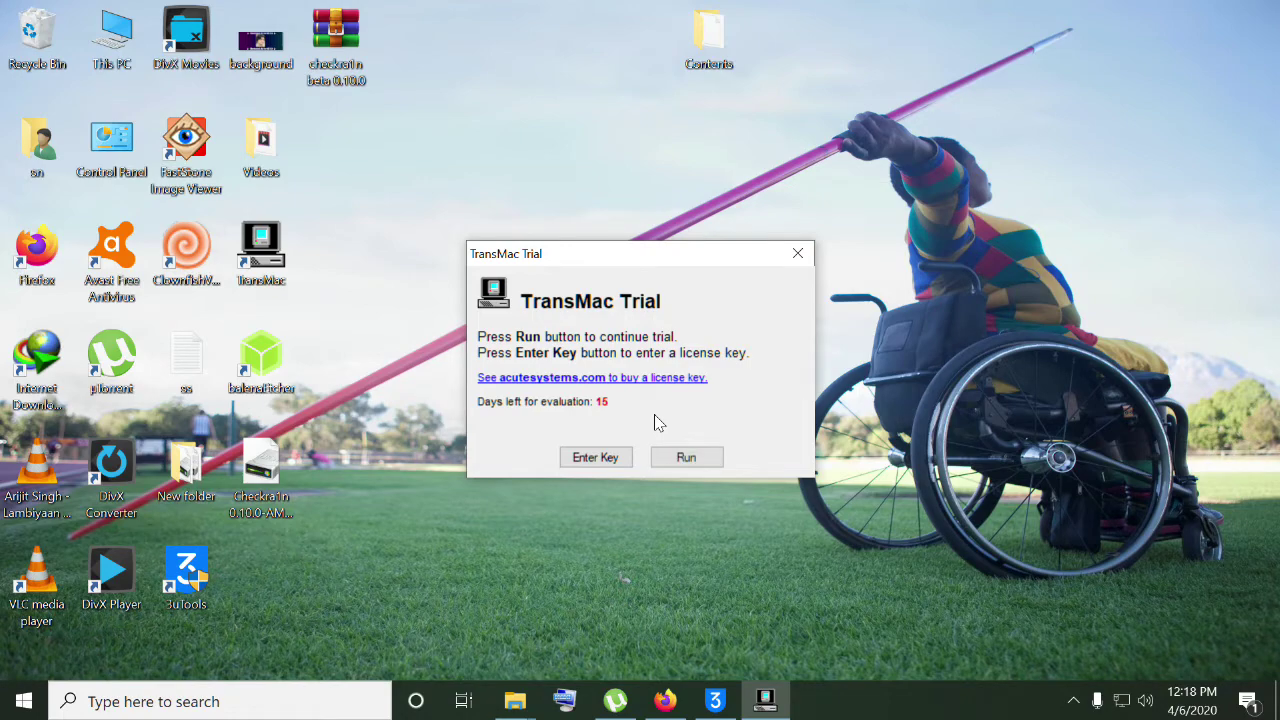
left_click(688, 460)
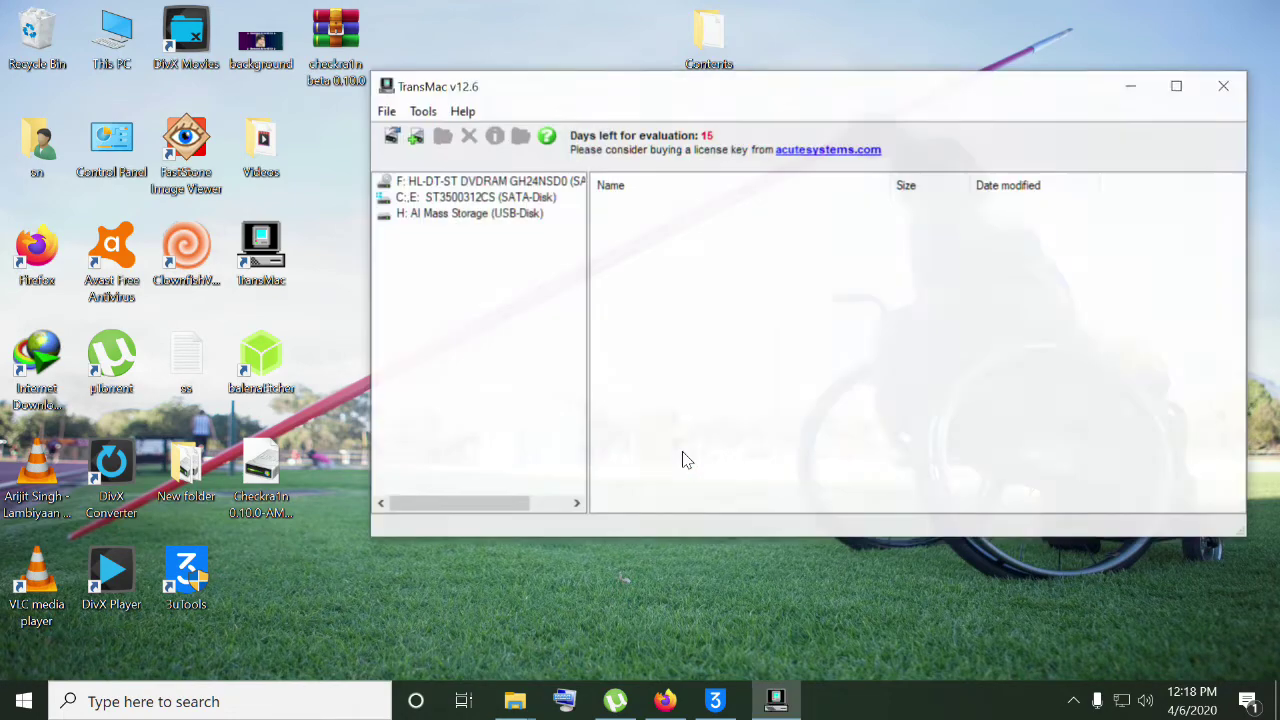
Browse the Checkra1n volume on the H: AI Mass Storage disk to the Contents folder inside Applications, checkra1n.app
double_click(464, 217)
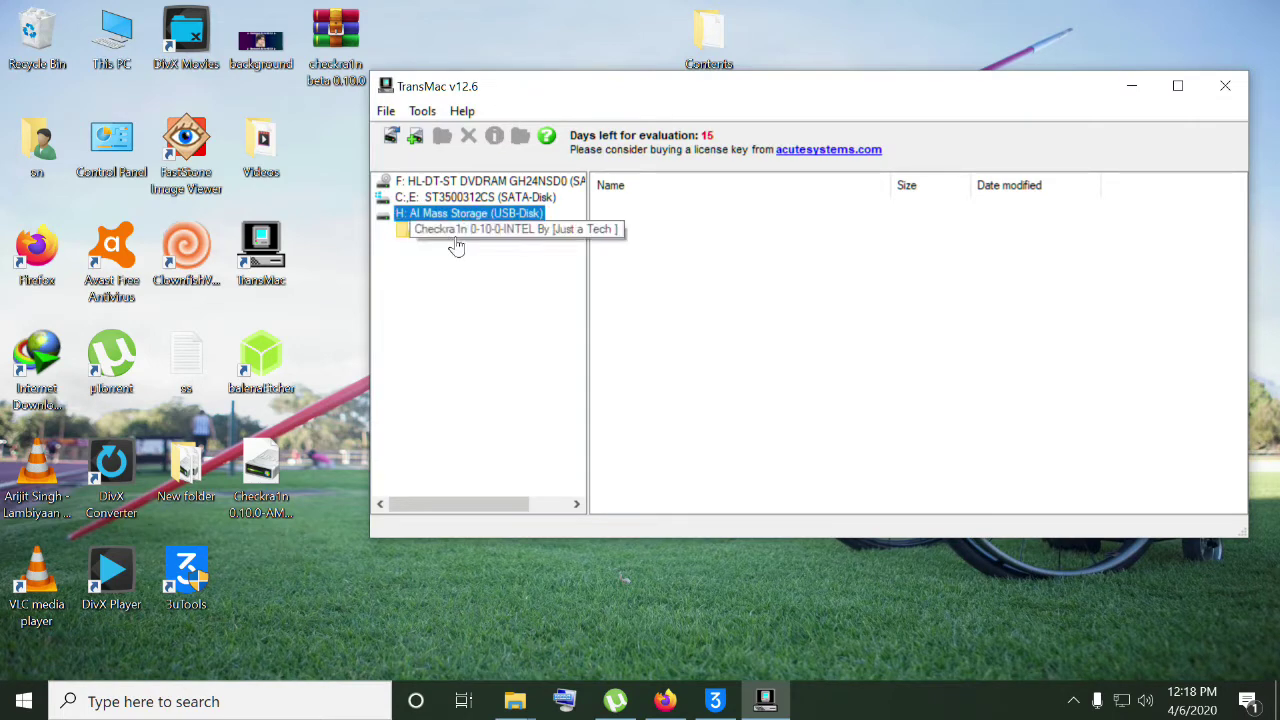
double_click(481, 234)
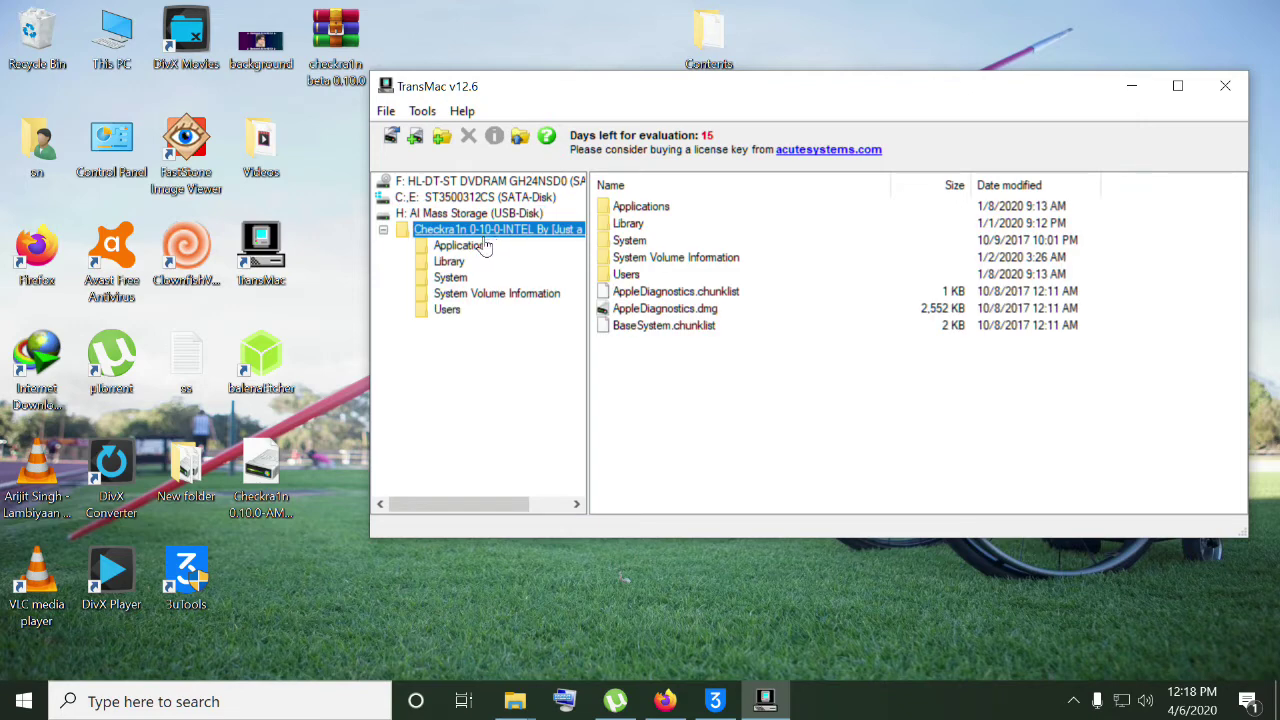
double_click(482, 249)
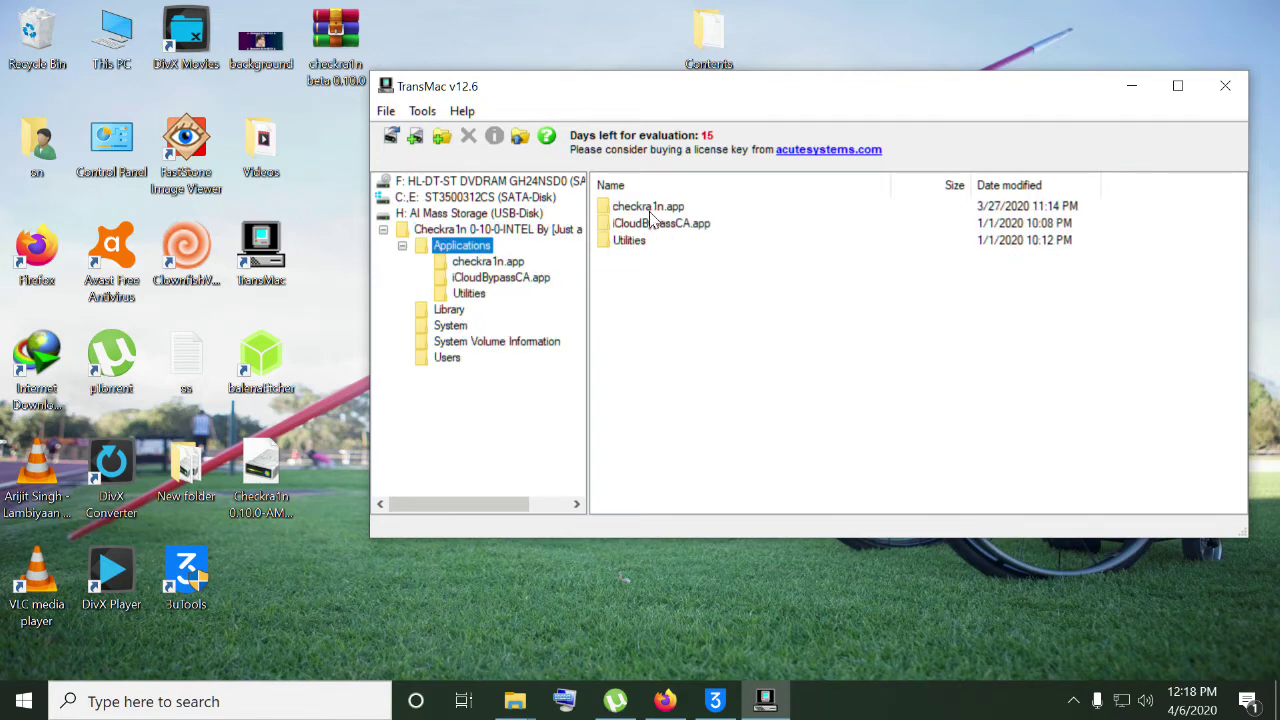
double_click(517, 263)
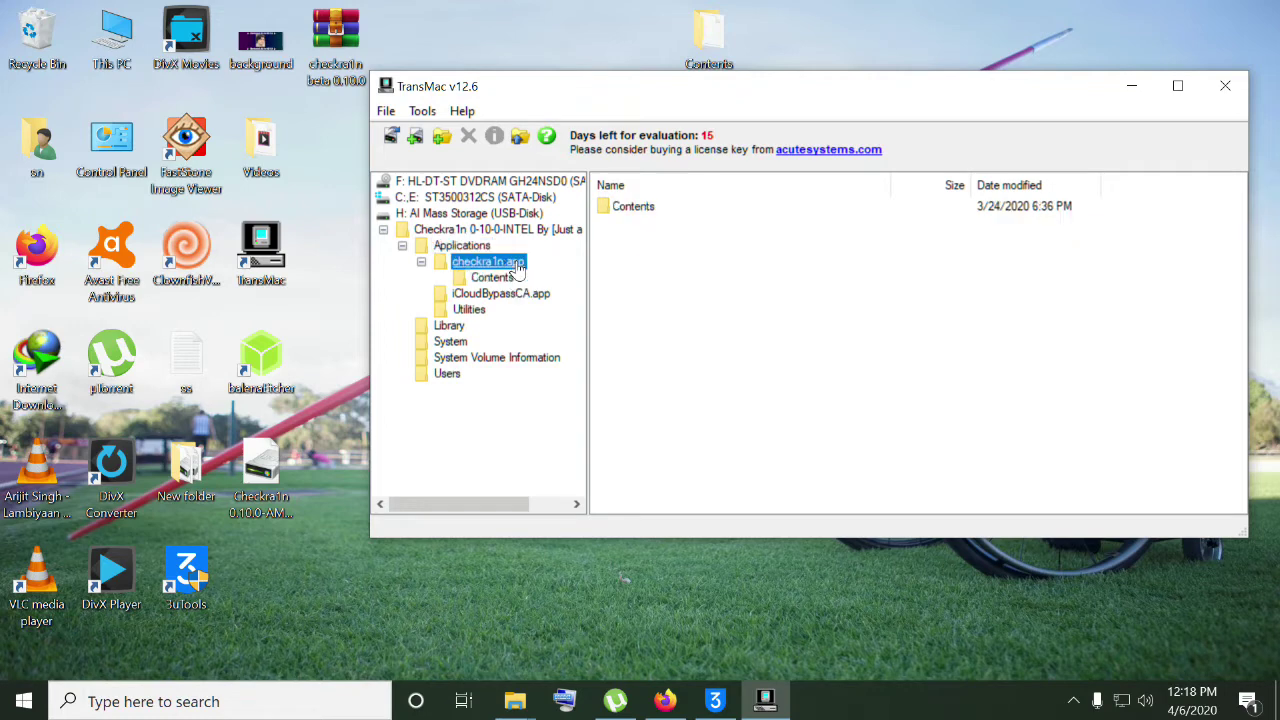
double_click(642, 210)
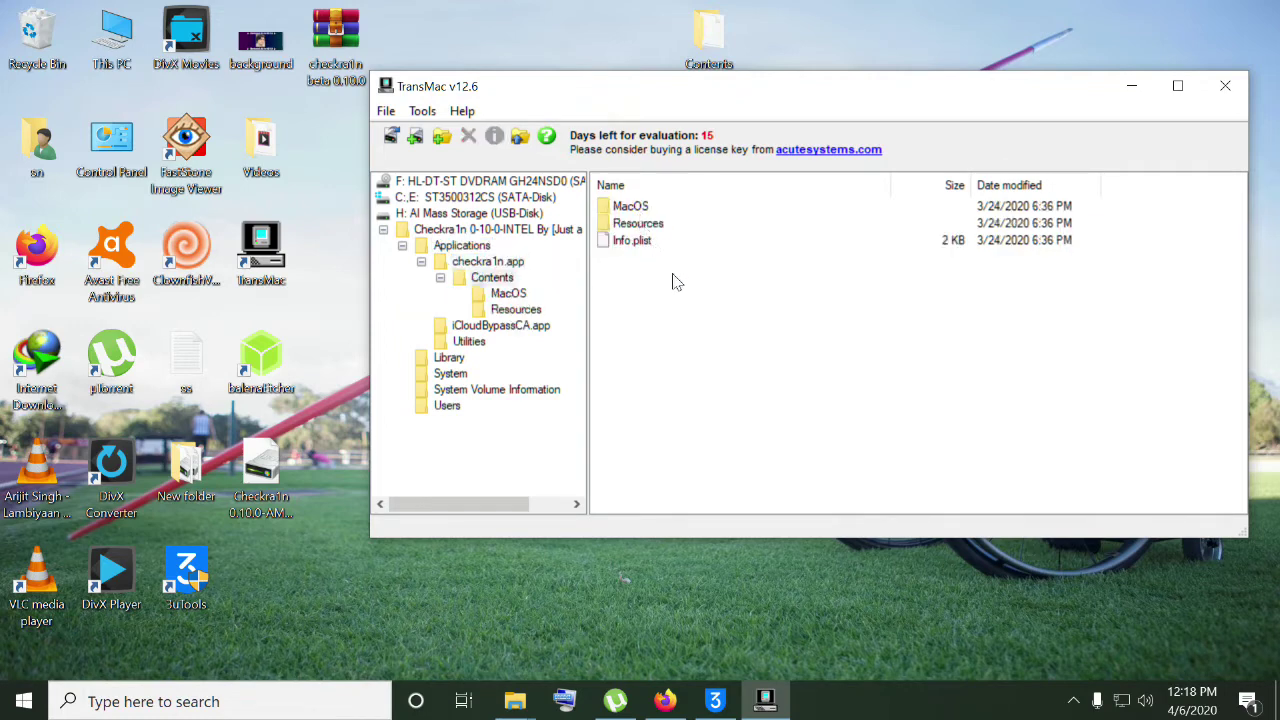
Delete the Contents folder from checkra1n.app on the USB volume
left_click(493, 280)
left_click(505, 262)
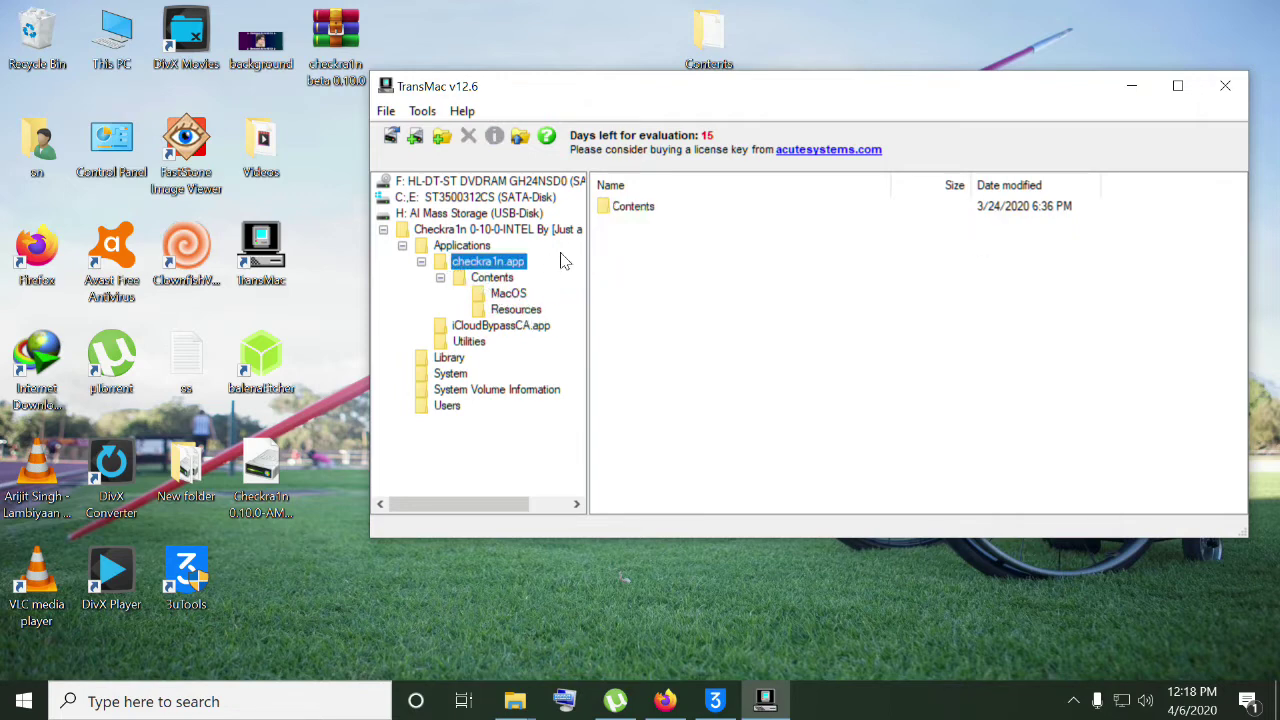
right_click(626, 213)
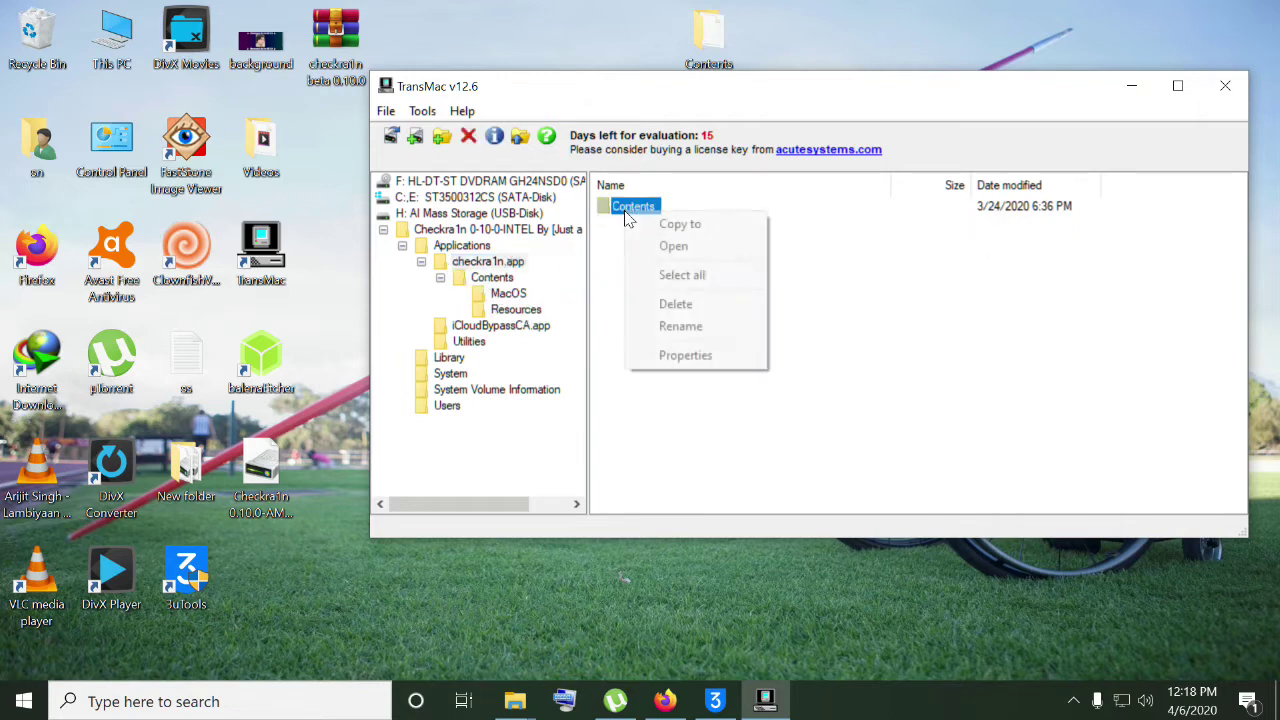
left_click(668, 304)
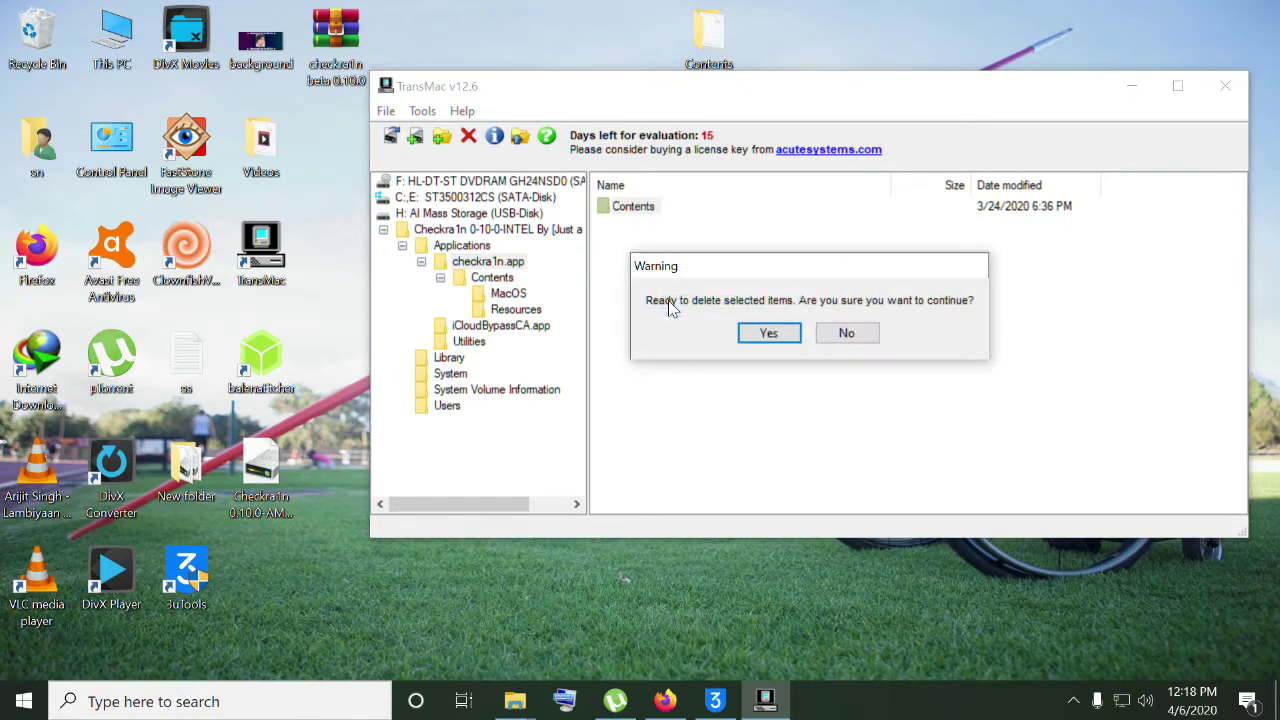
left_click(765, 333)
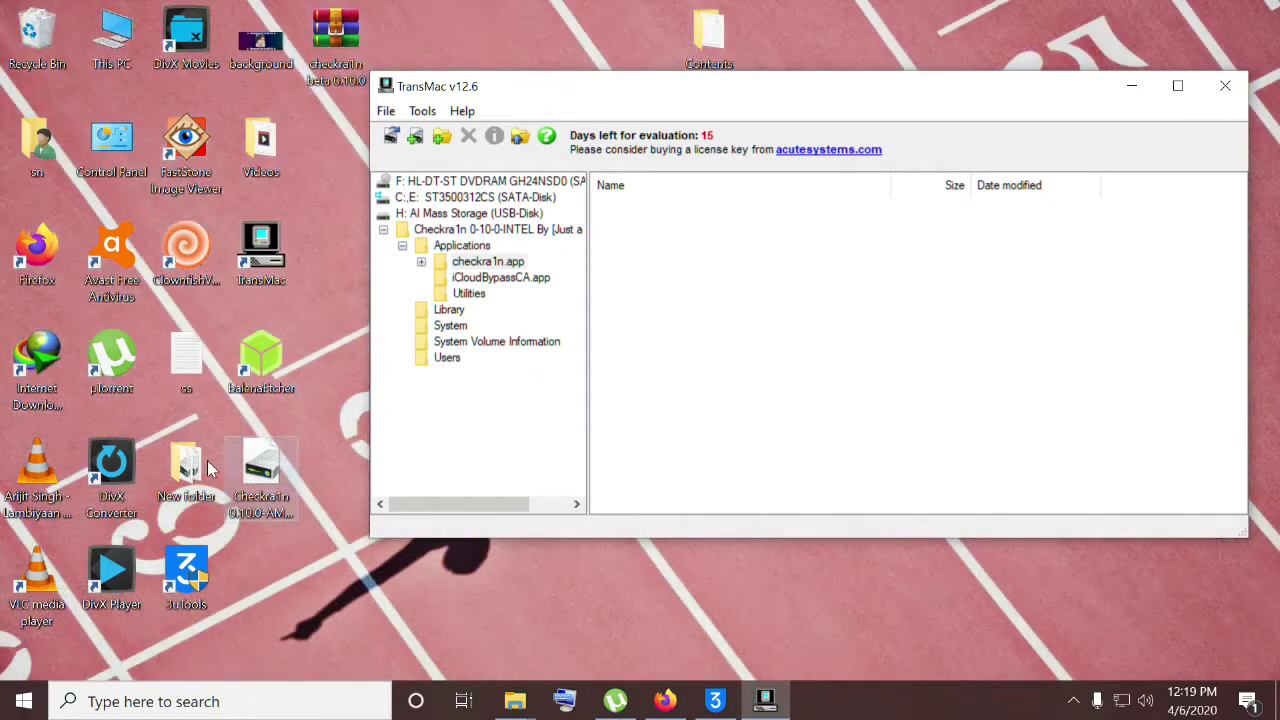
Open New folder on the desktop, browse to checkra1n.app in checkra1n beta 0.10.0, and place the window beside TransMac's file list
left_click(175, 465)
double_click(175, 465)
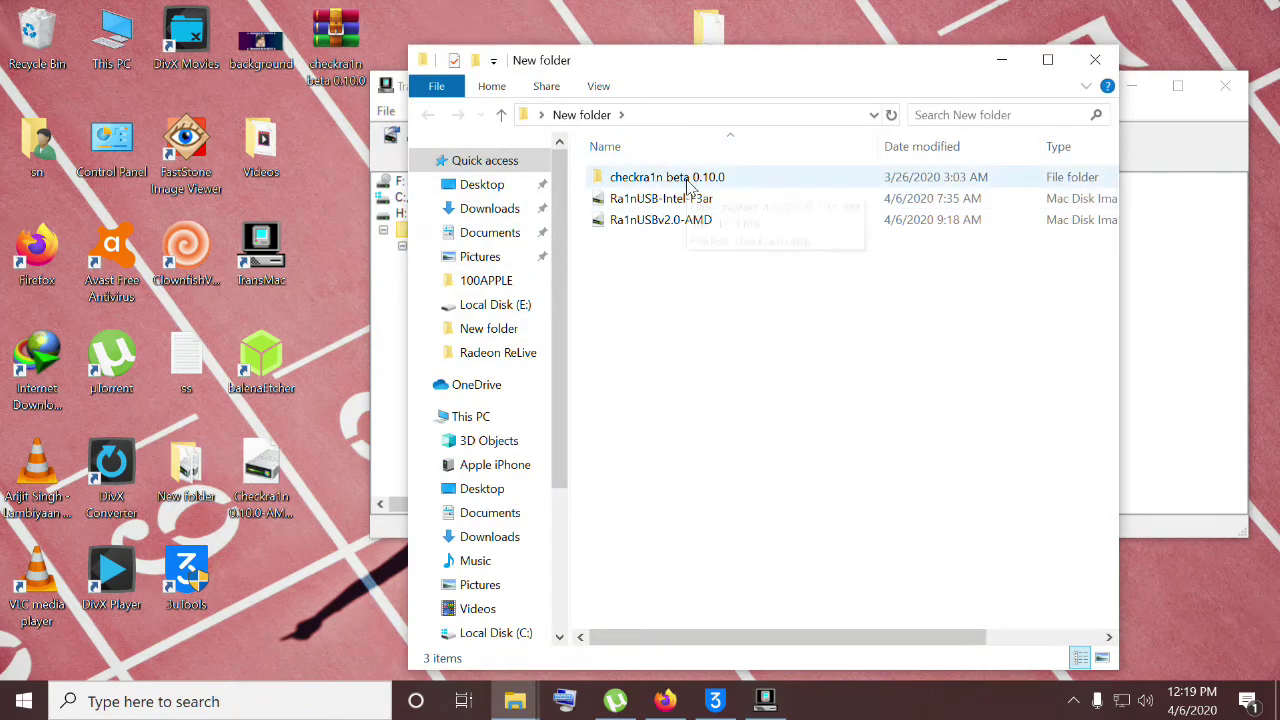
double_click(688, 185)
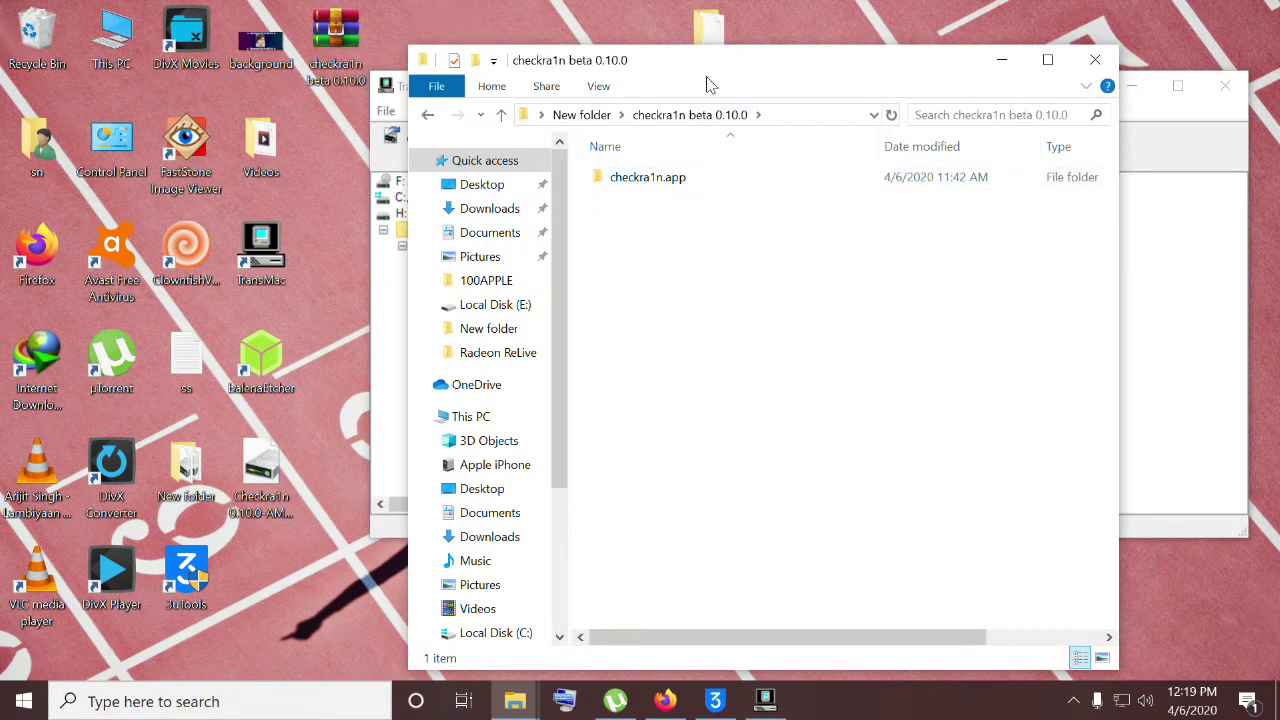
left_click_drag(708, 74, 261, 179)
double_click(194, 288)
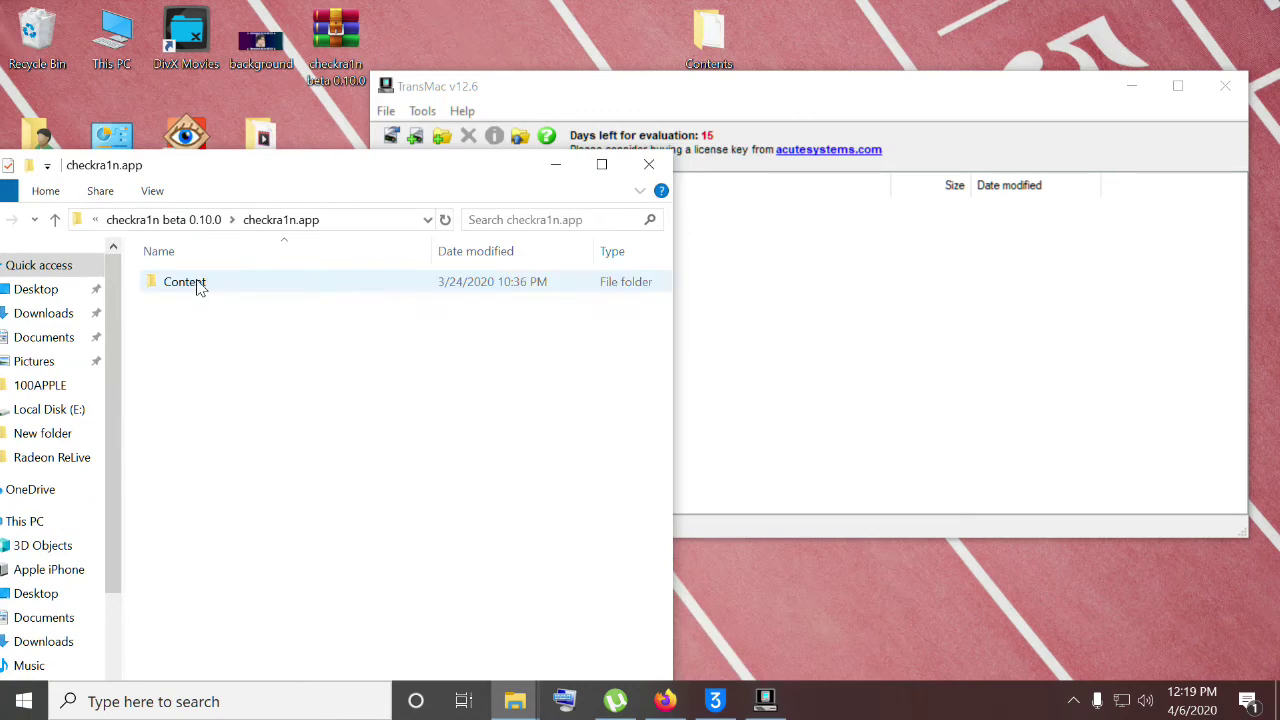
Copy the Content folder from File Explorer into checkra1n.app on the USB volume in TransMac and minimize the Explorer window
left_click_drag(223, 286, 334, 286)
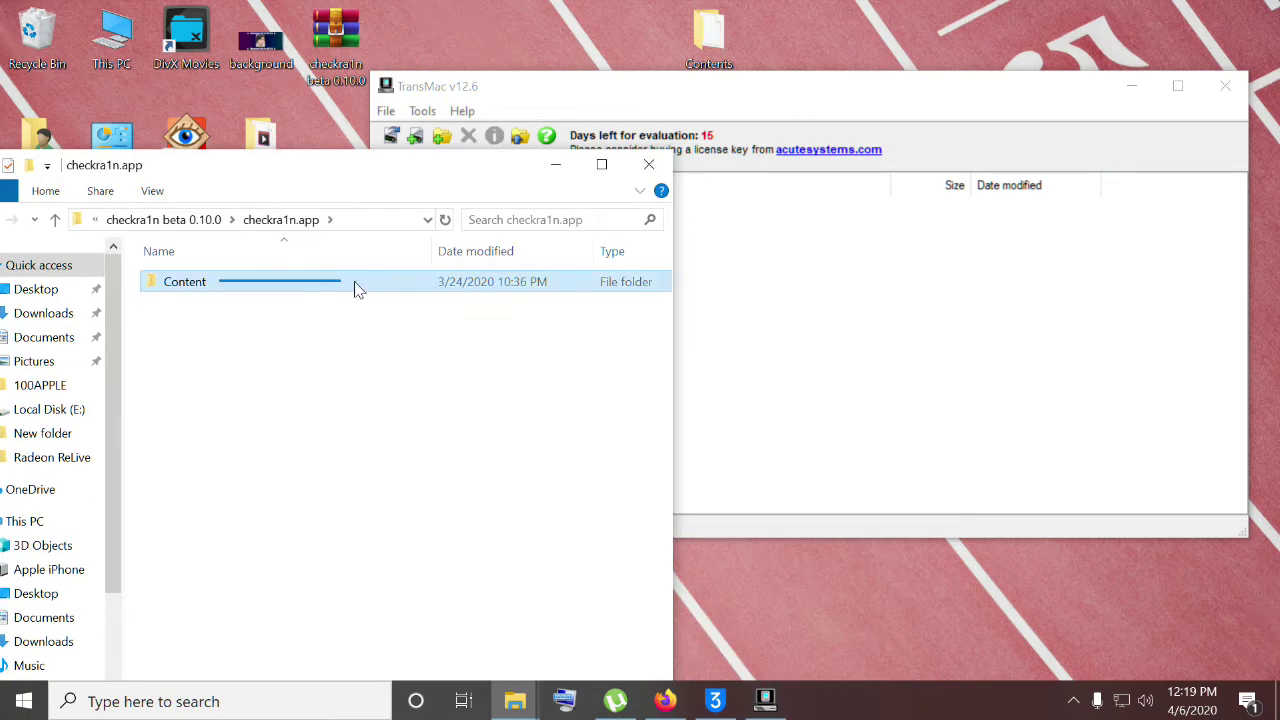
left_click_drag(203, 294, 622, 302)
left_click(556, 165)
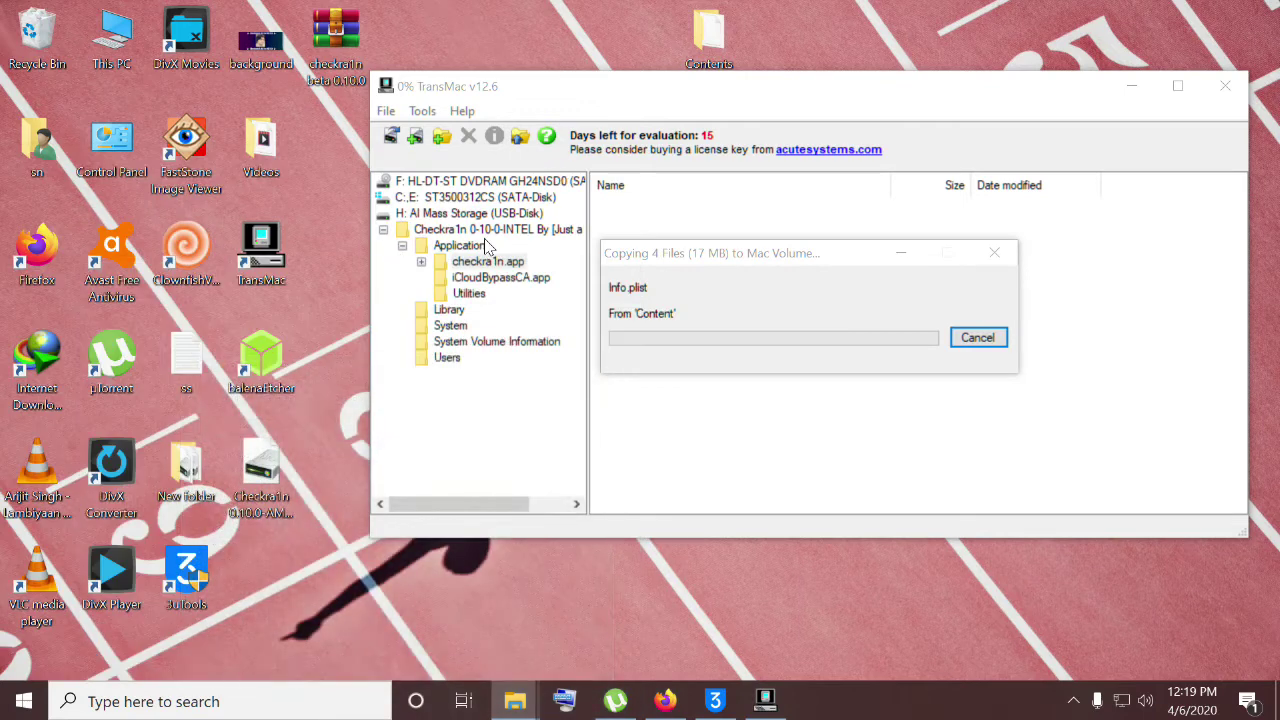
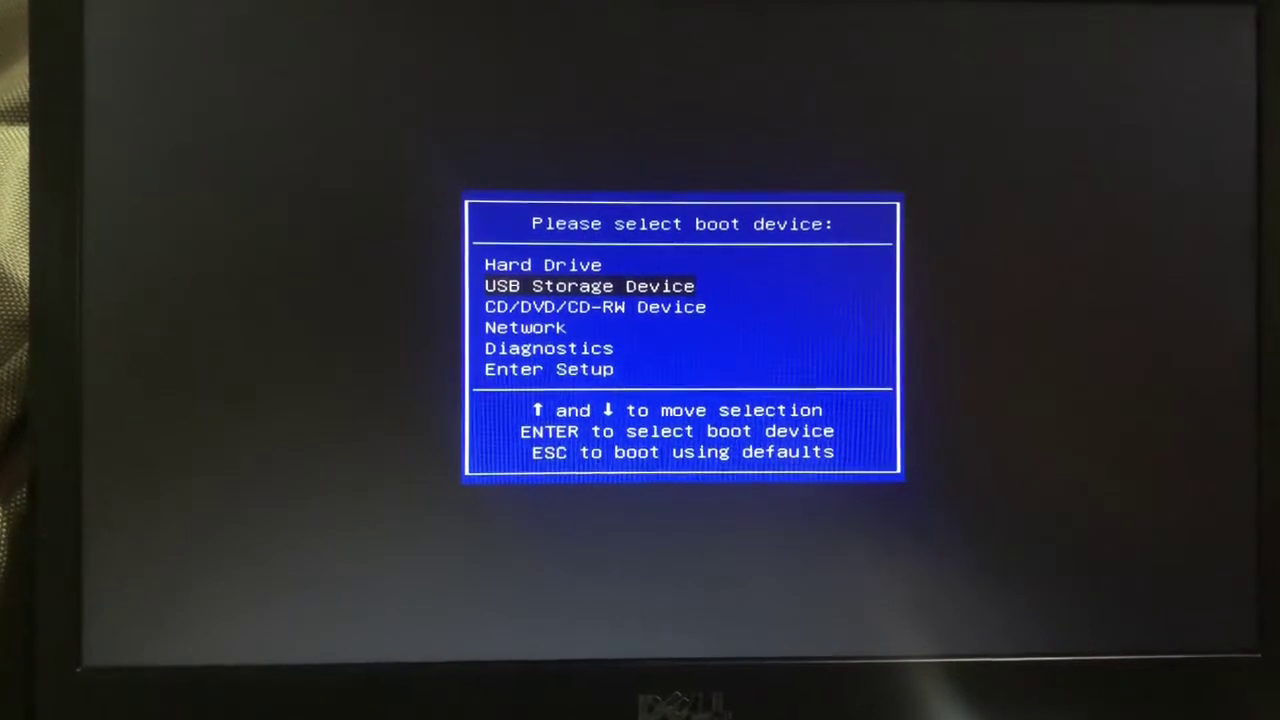
key("Return")
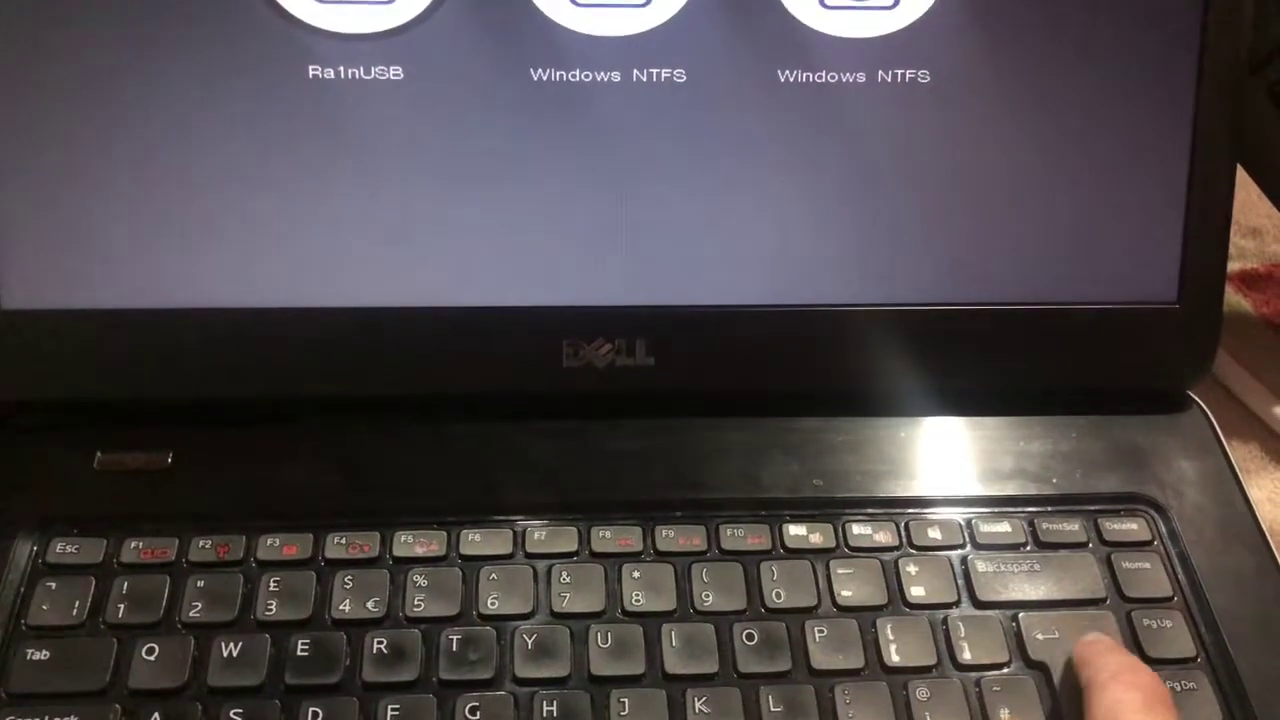
key("Return")
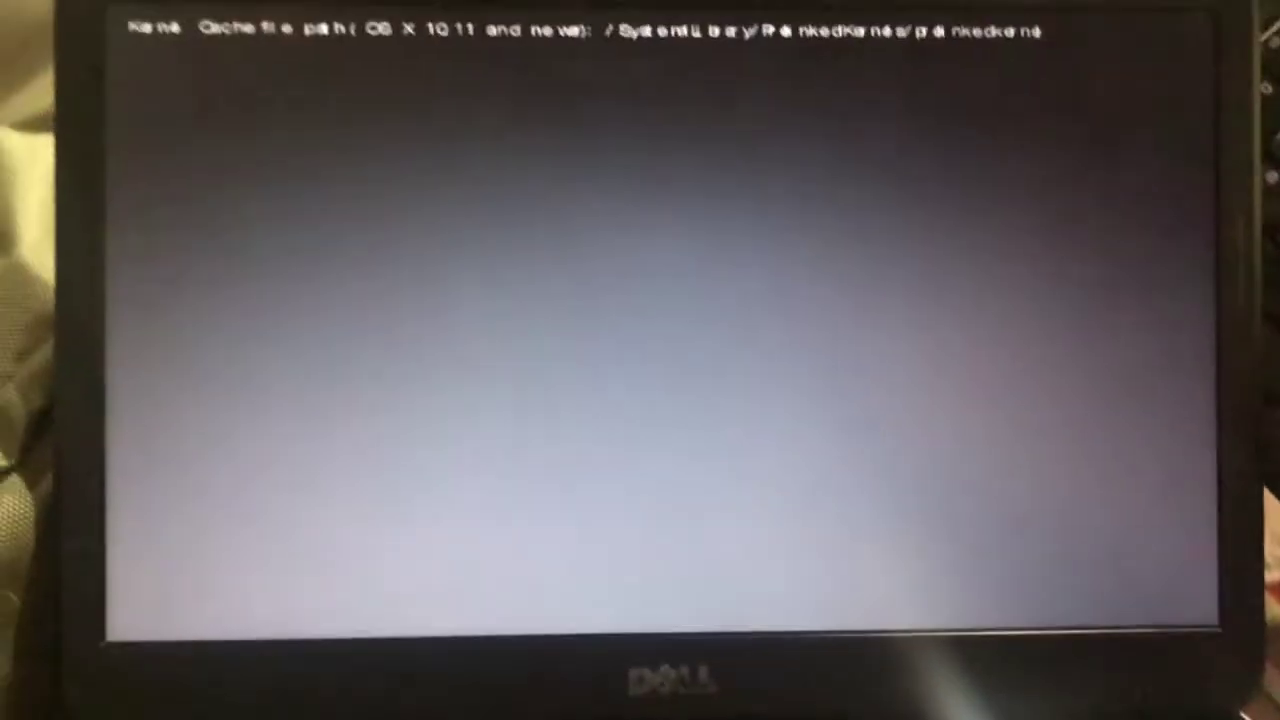